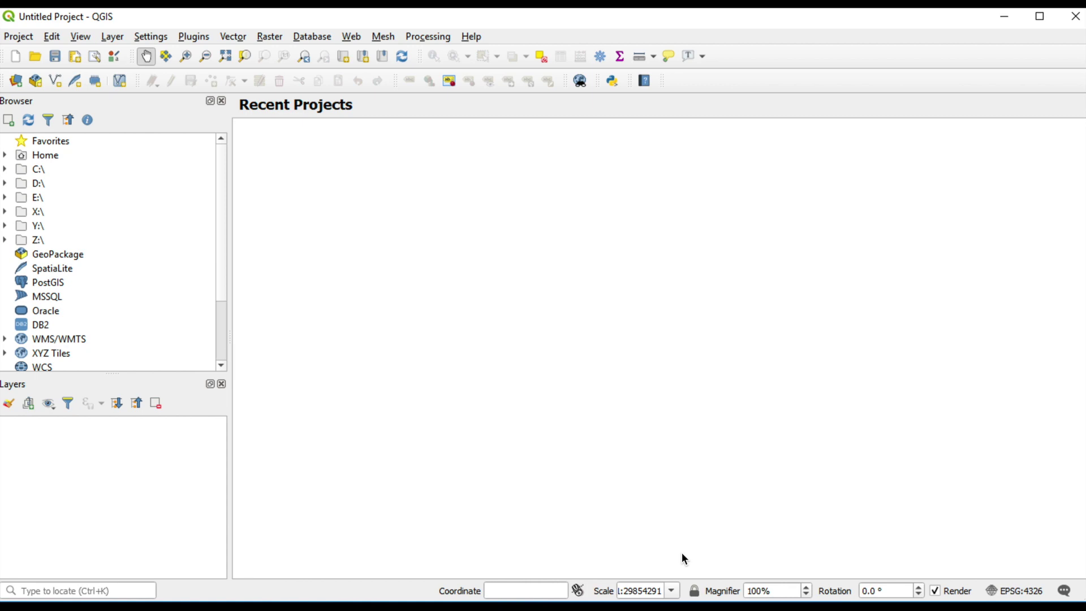
Step: Start a new PostGIS connection named Database from the Browser panel's PostGIS entry
click(47, 281)
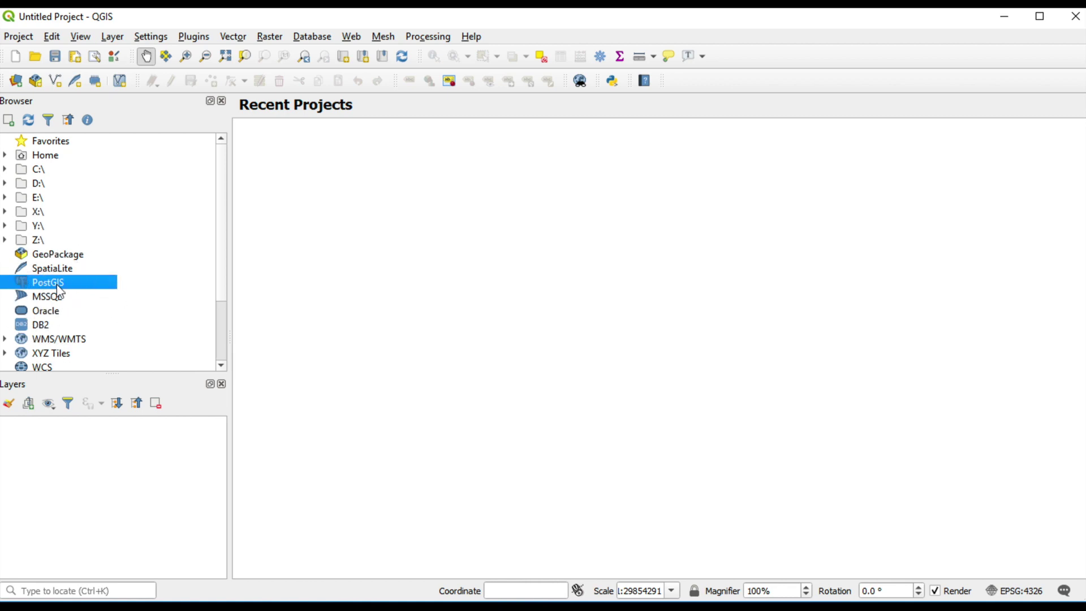
right_click(59, 288)
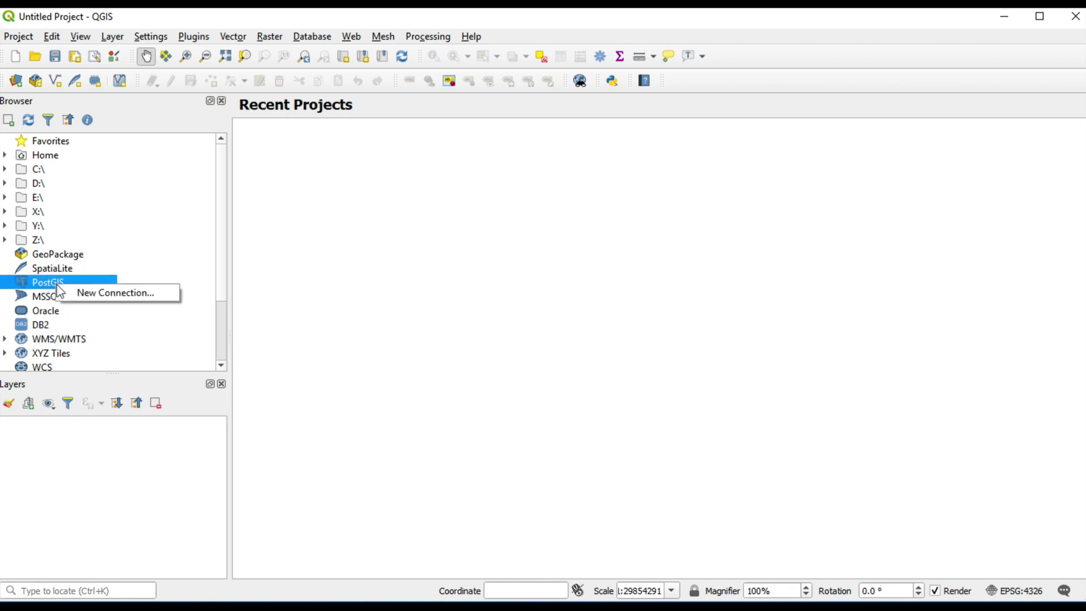
click(153, 296)
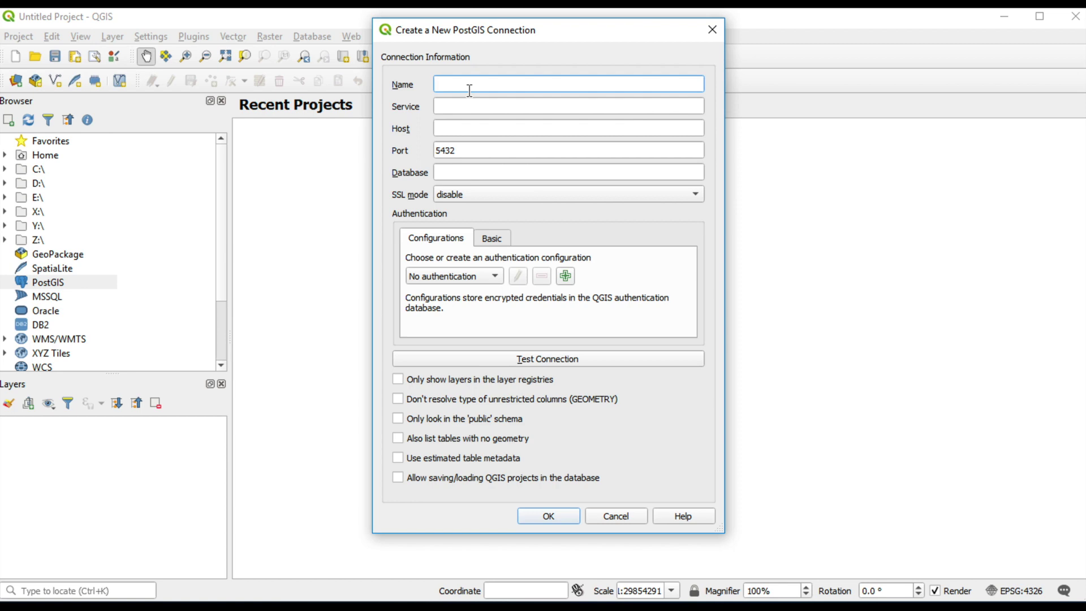
text(Da)
text(tabase)
Step: Enter host localhost and database gis4dev, then use Basic authentication for the user name
click(465, 127)
text(lo)
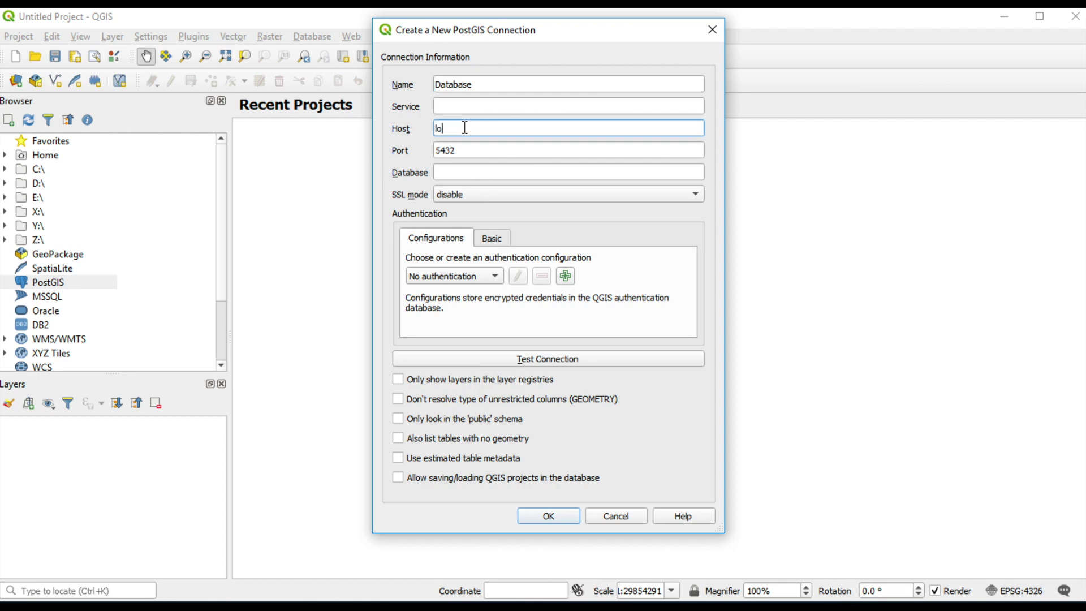
text(calhost)
click(479, 172)
text(gis4d)
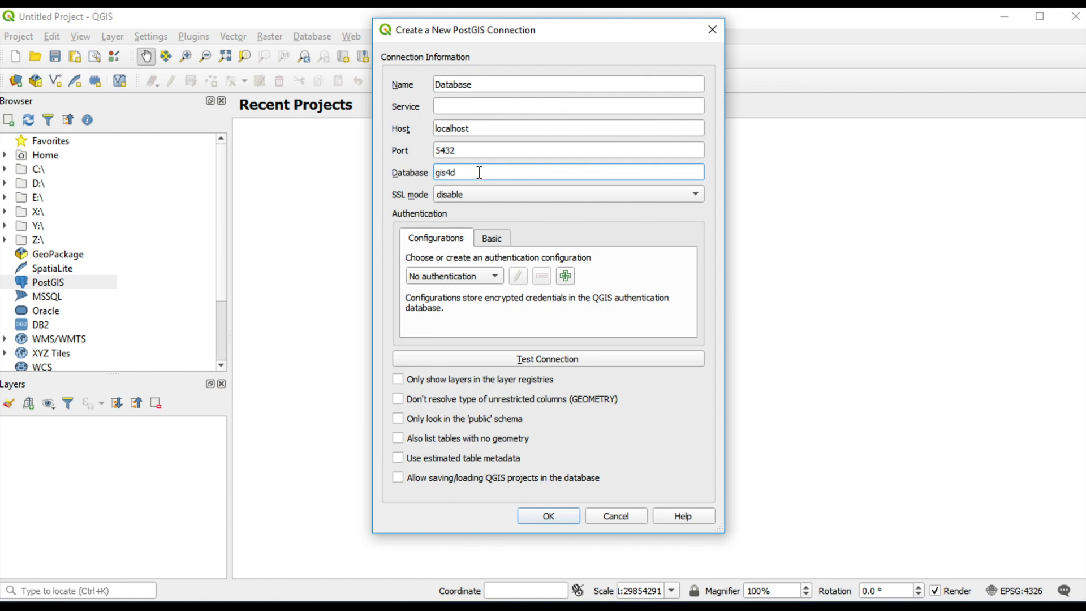
text(ev)
click(489, 240)
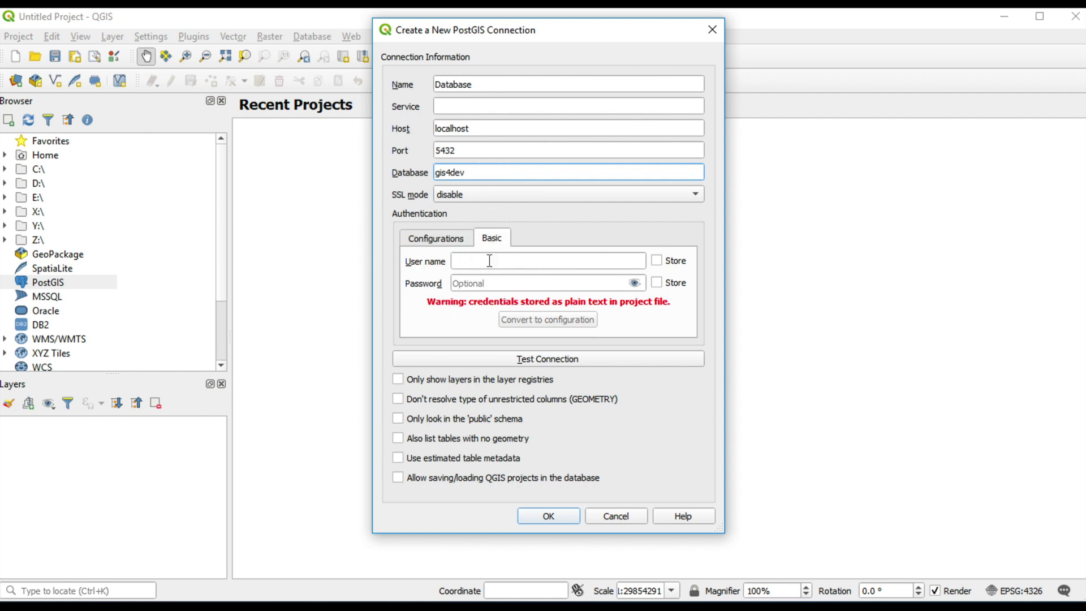
click(487, 262)
text(post)
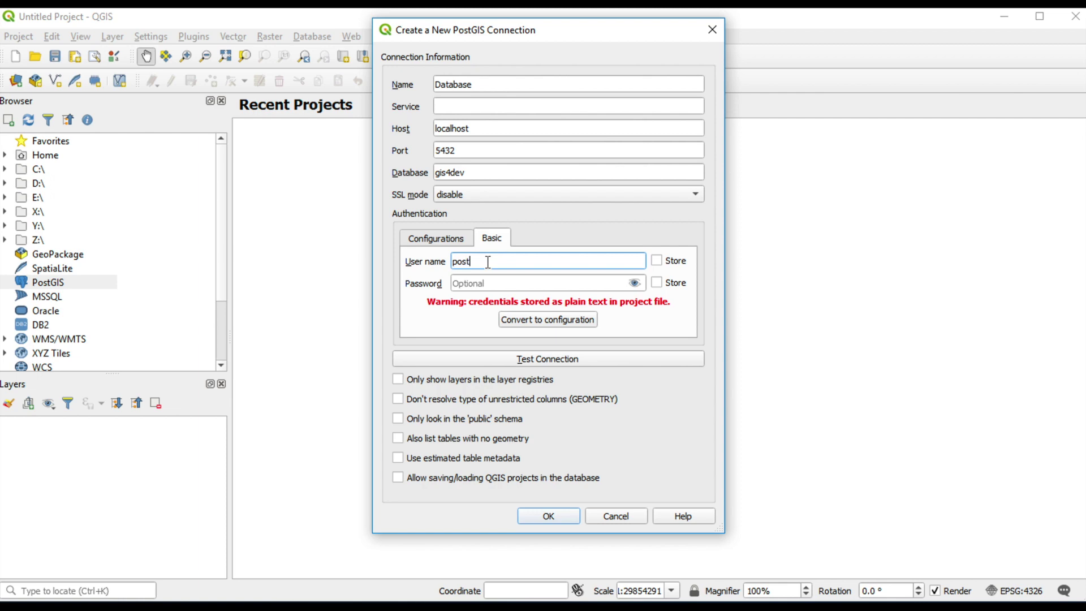
text(gres)
Step: Add the postgres password, test the gis4dev connection successfully, and save it
click(545, 281)
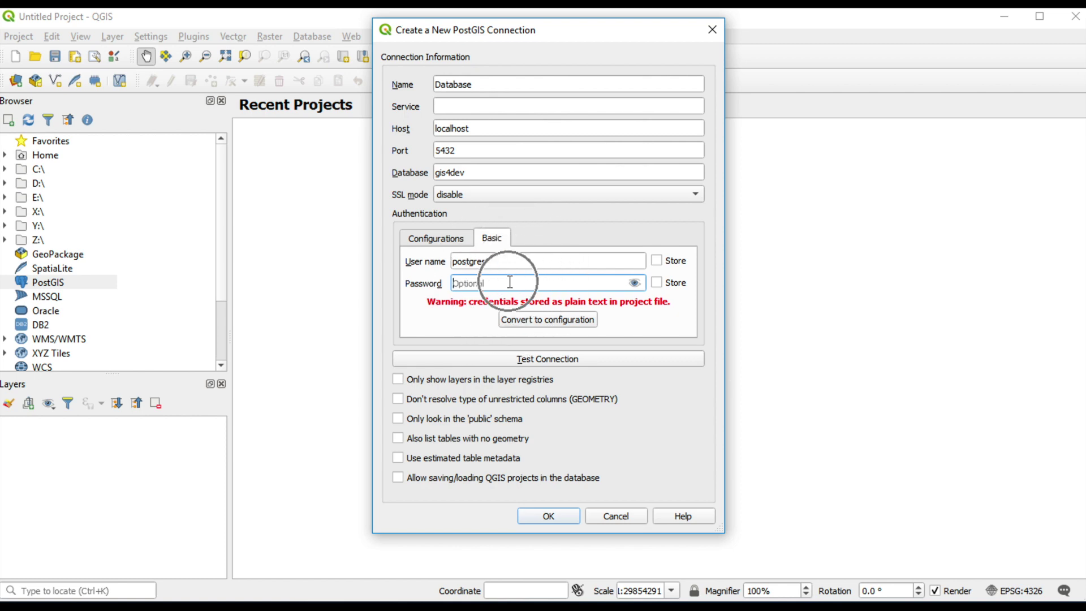
text(pos)
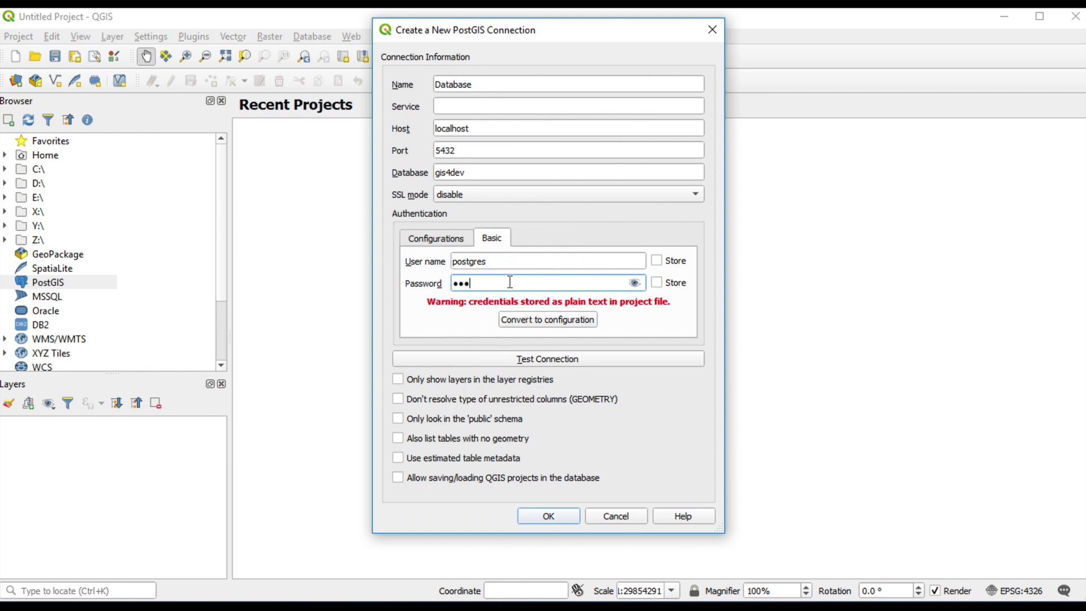
text(tgre)
click(561, 362)
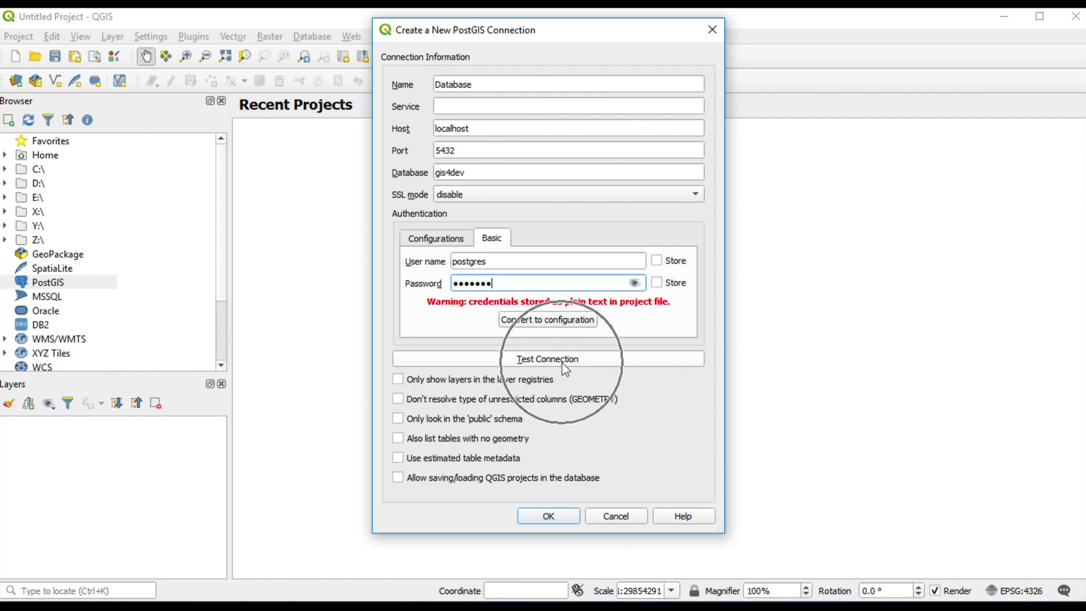
click(562, 362)
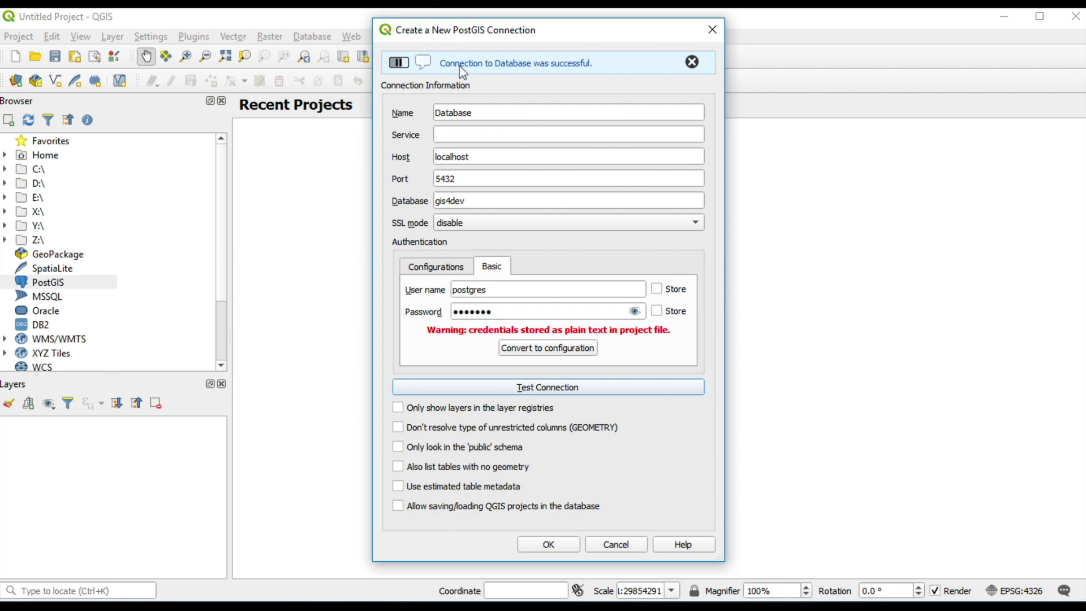
click(563, 548)
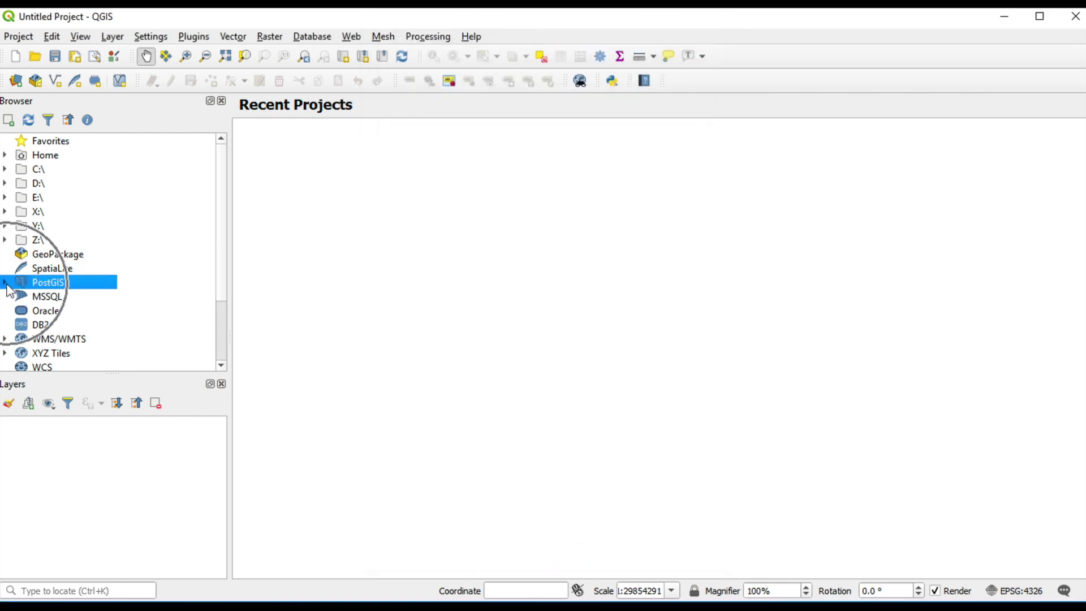
Step: Open the saved Database connection, correcting the username to postgres and entering the password
click(5, 282)
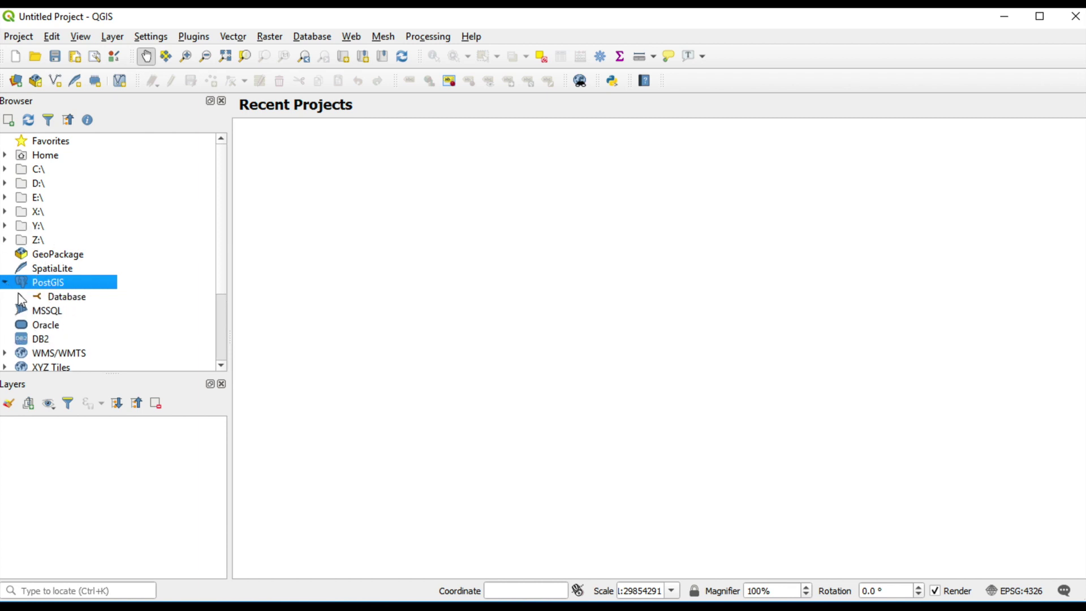
click(21, 297)
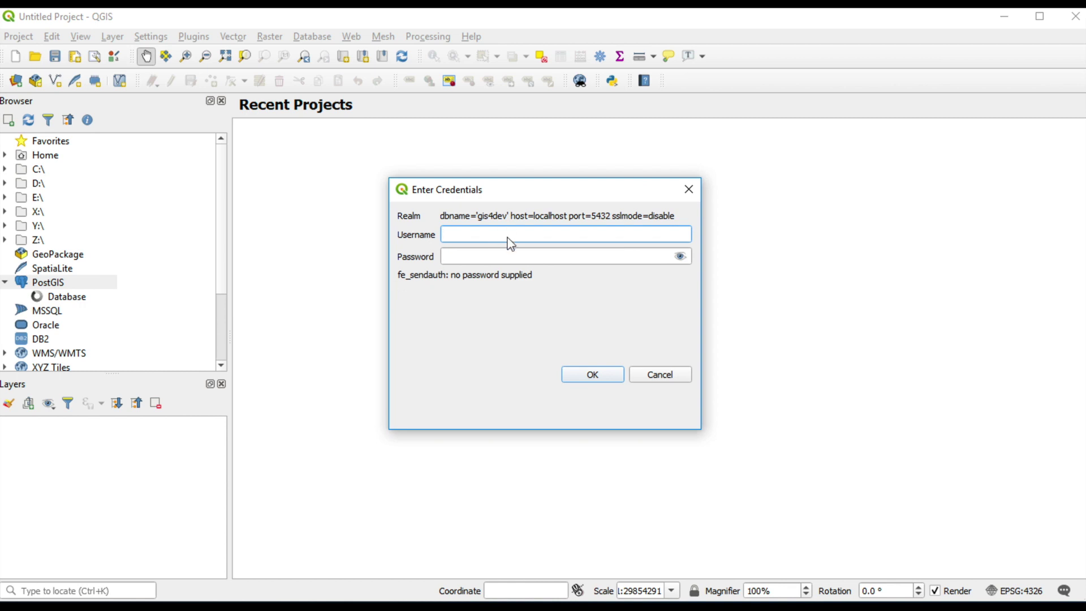
text(gis4dev)
key(BackSpace)
key(BackSpace)
key(BackSpace)
key(BackSpace)
key(BackSpace)
text(ostgres)
key(Tab)
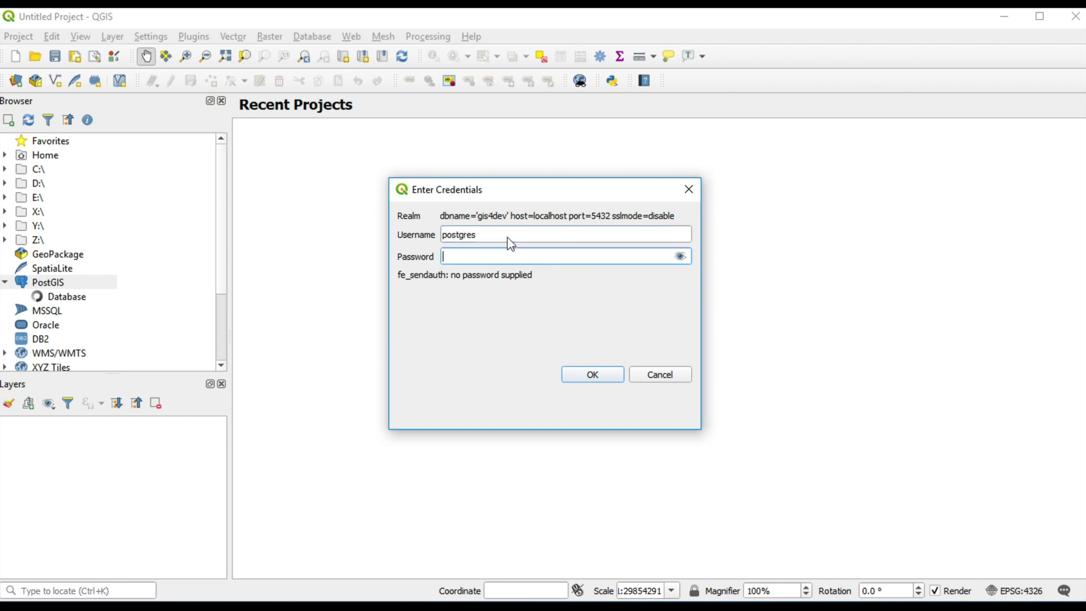
text(postgr)
text(e)
click(593, 374)
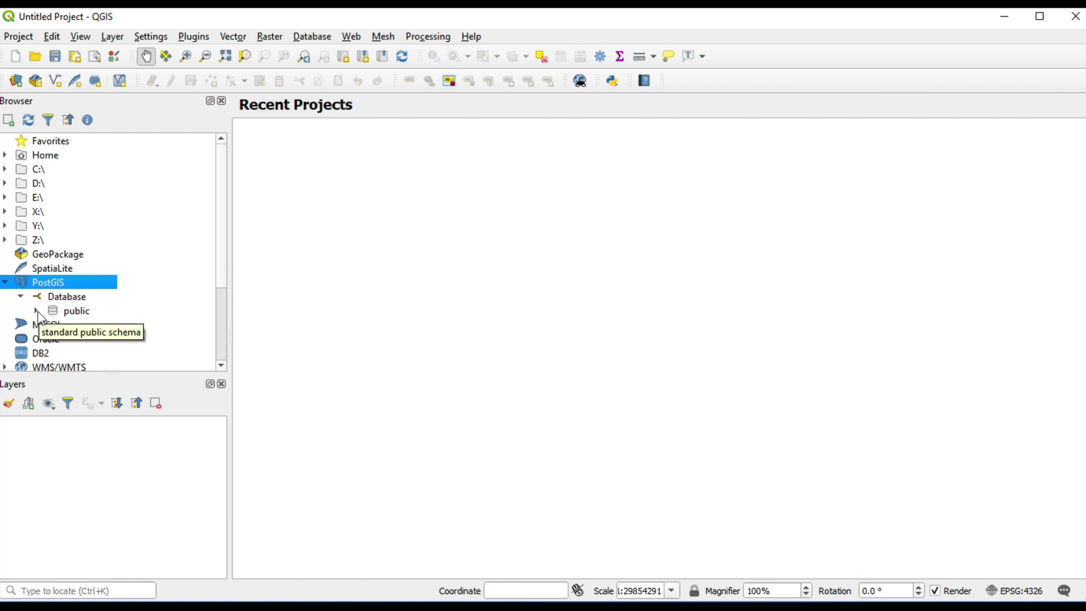
Step: Expand the public schema and add the world table to the map as a layer
click(37, 311)
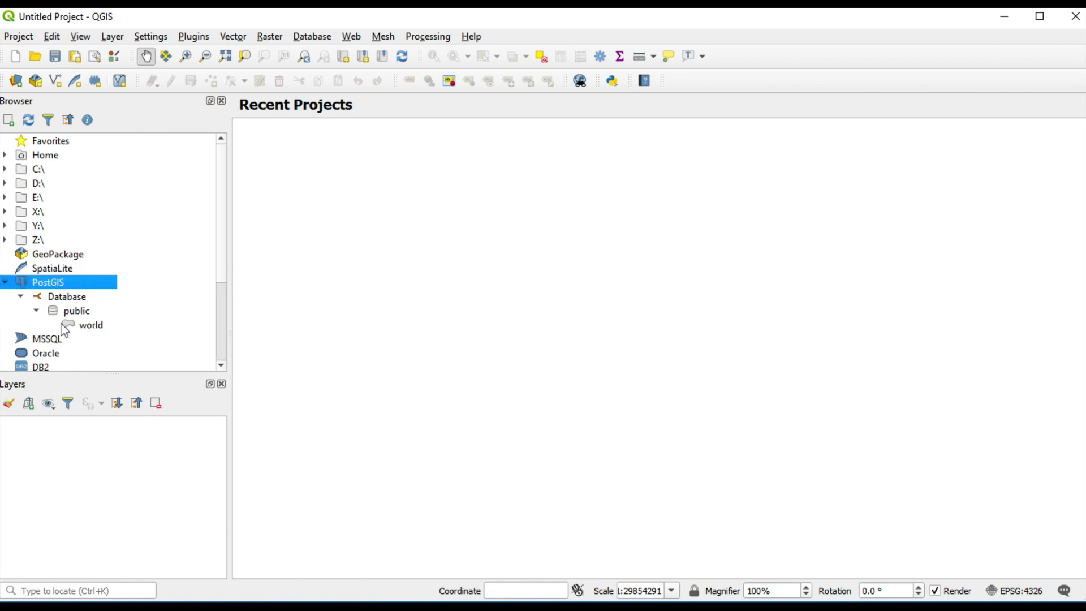
click(86, 329)
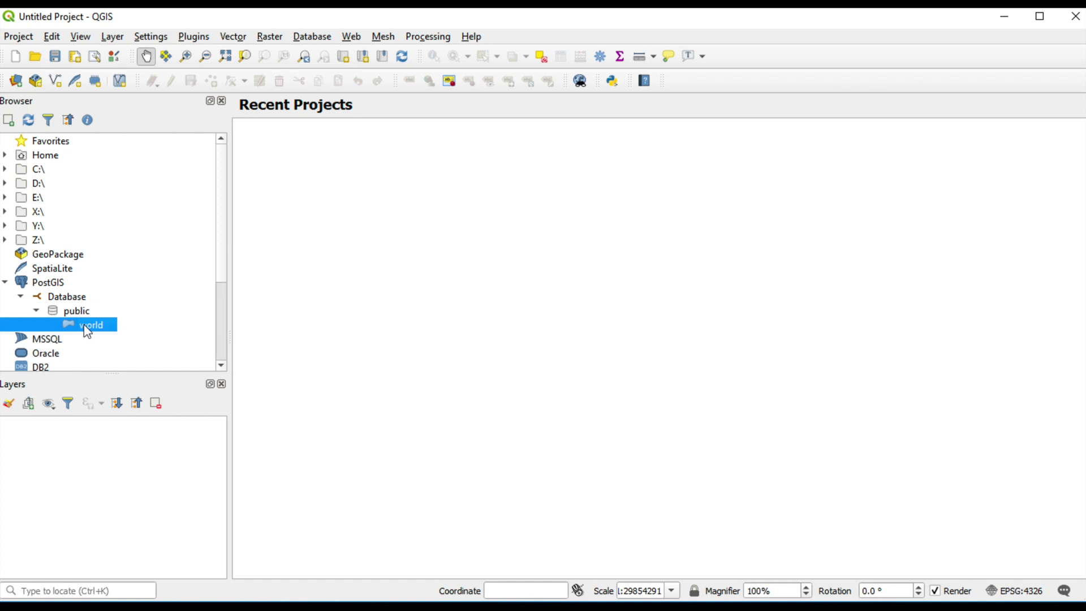
double_click(86, 328)
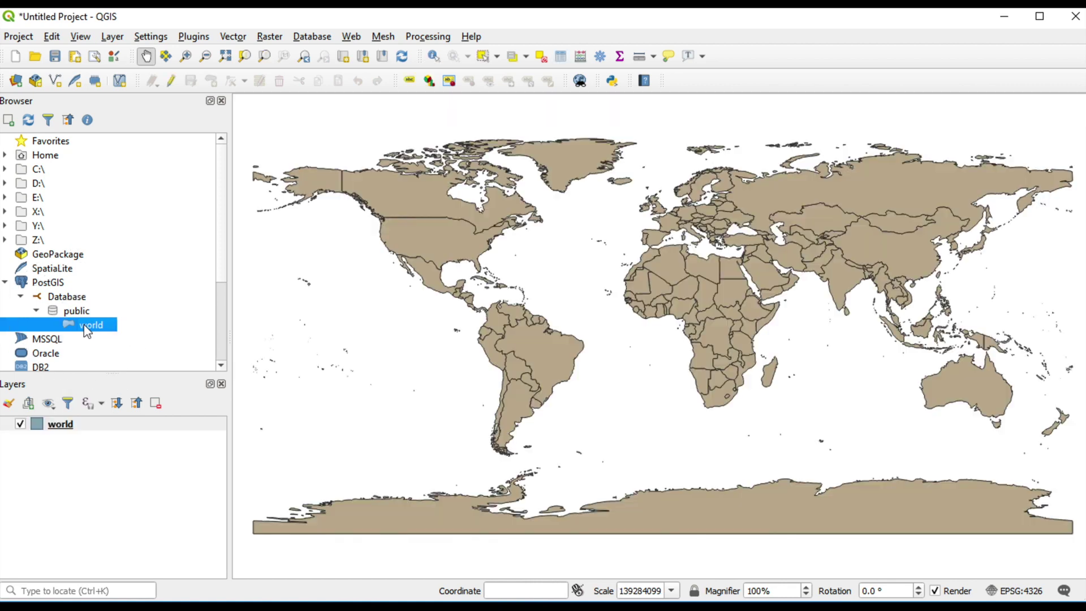
click(69, 429)
right_click(68, 429)
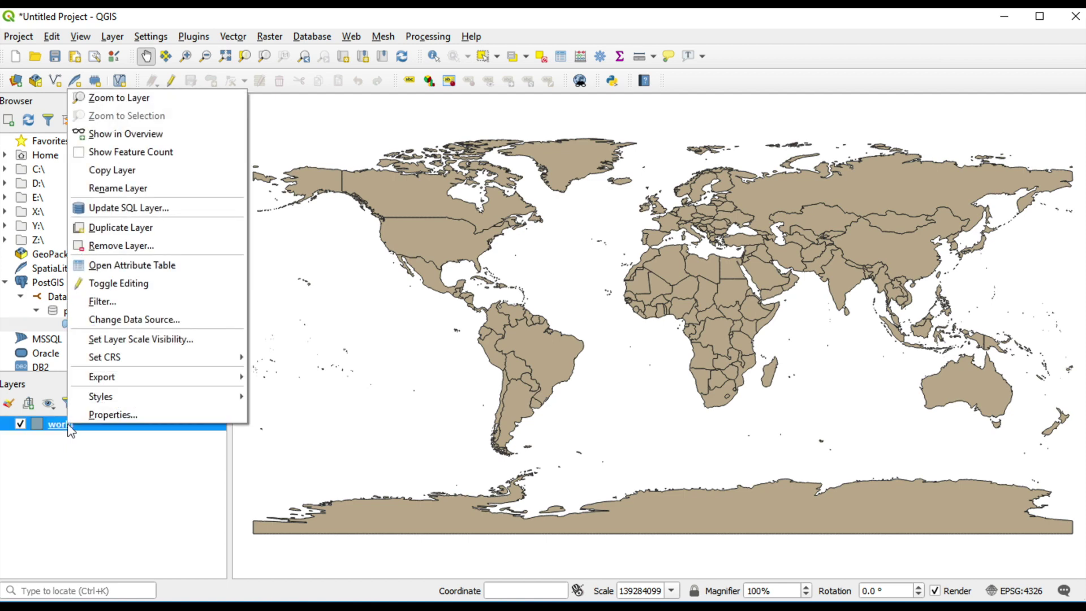
click(177, 273)
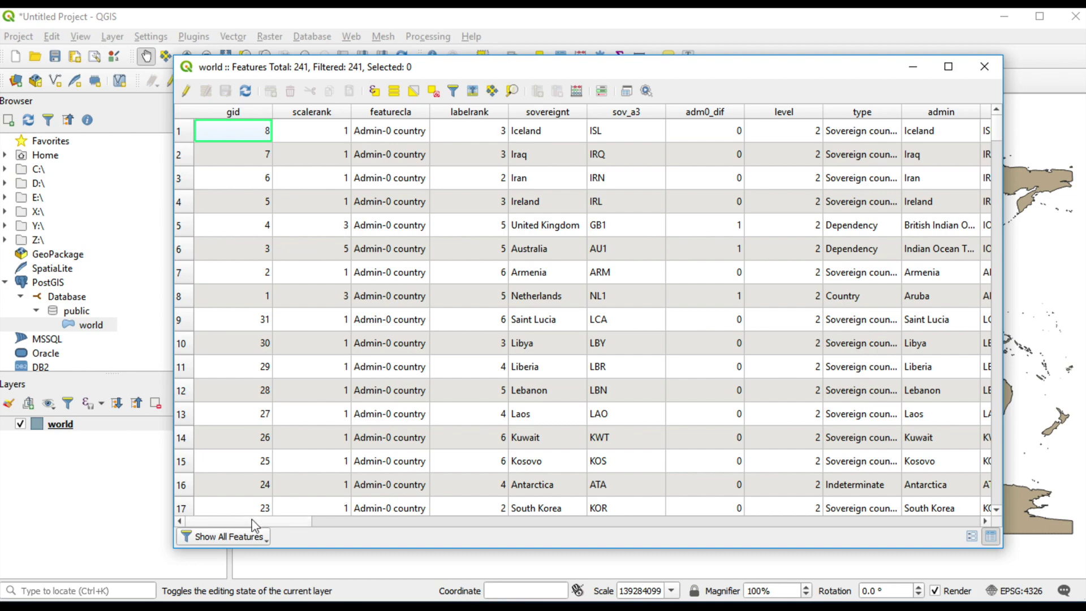
mouse_move(251, 522)
mouse_down()
mouse_move(782, 527)
mouse_move(944, 509)
mouse_up()
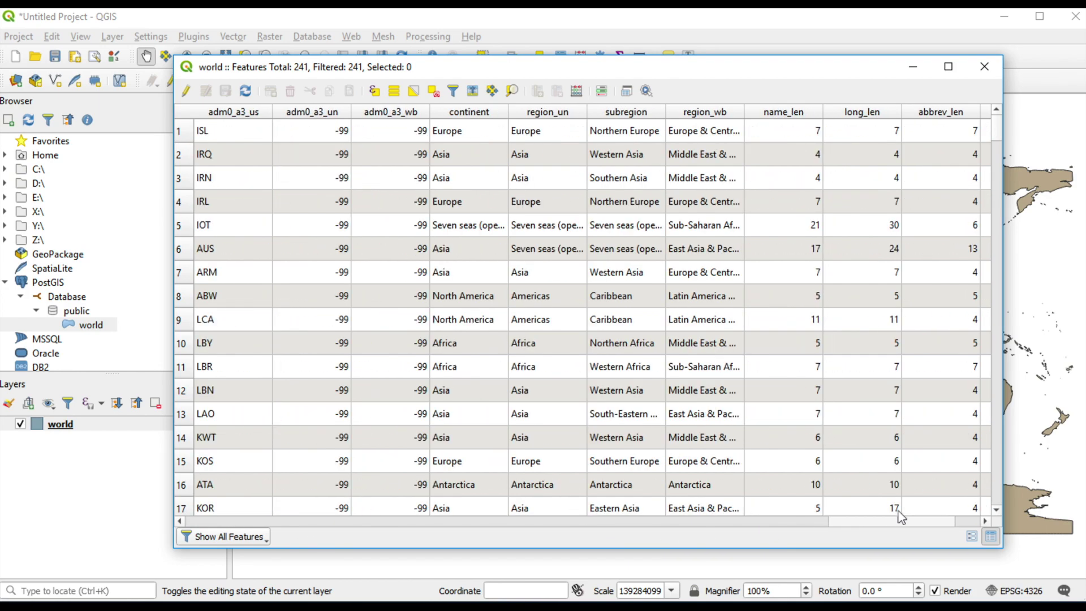
drag(944, 509, 239, 397)
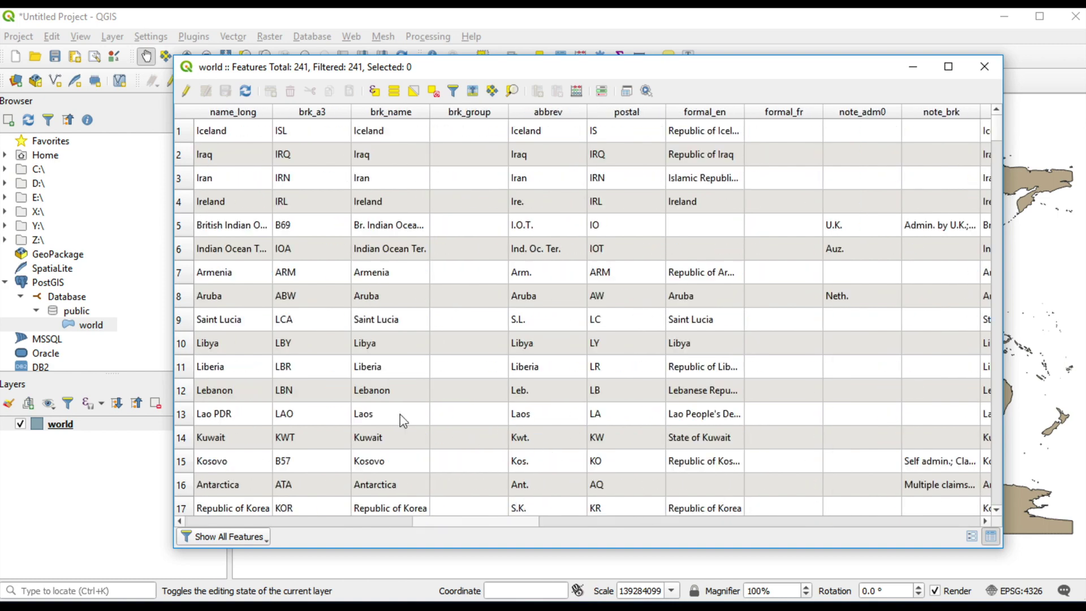
click(984, 66)
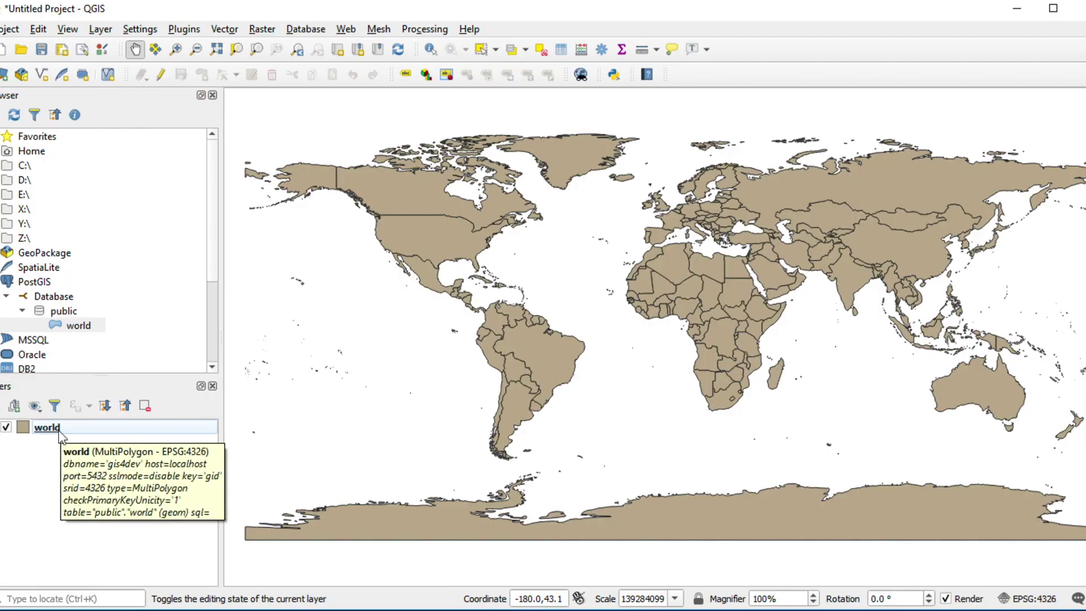
Step: Open Save Features As for the world layer as an ESRI Shapefile, browsing to Documents
right_click(60, 434)
mouse_move(127, 382)
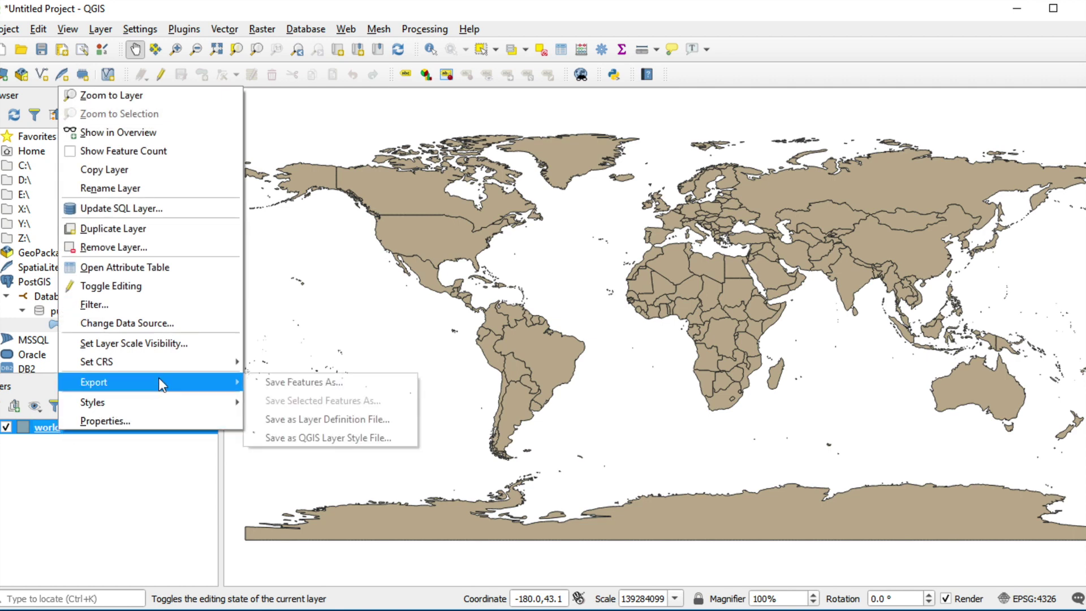
click(341, 384)
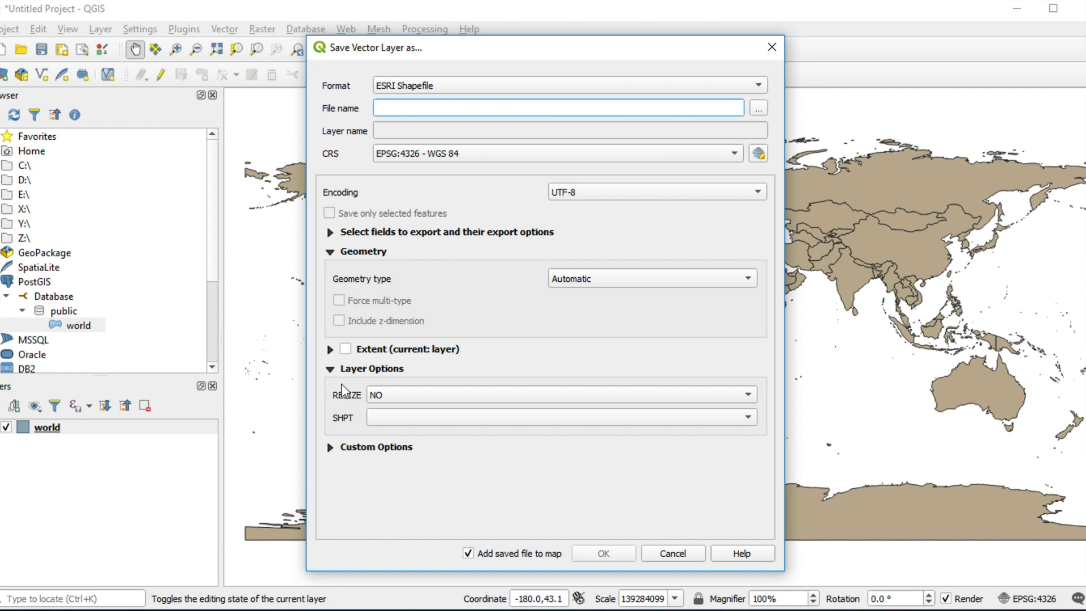
click(758, 109)
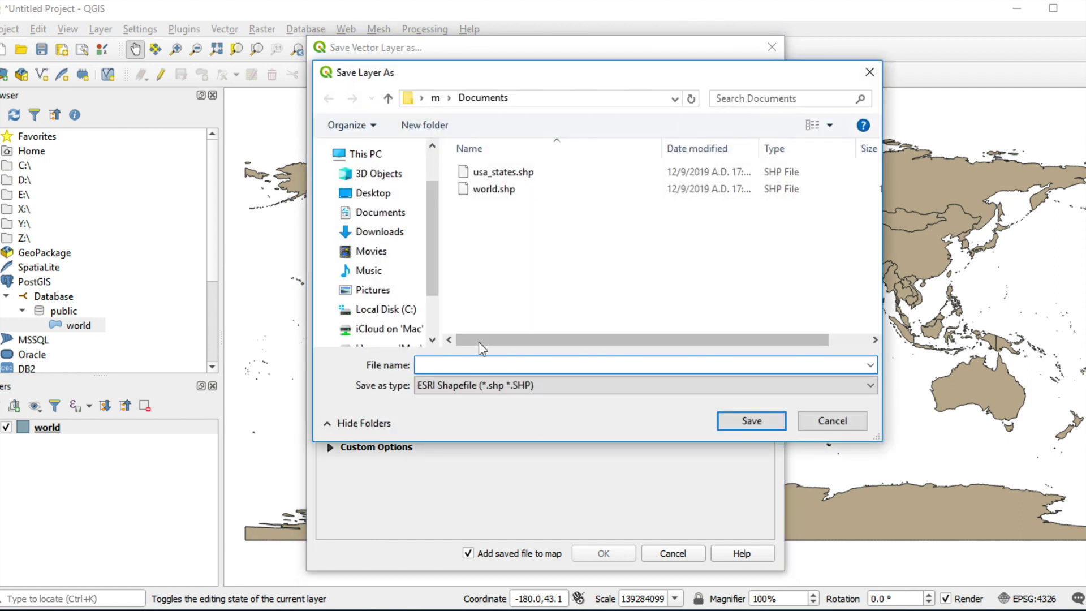
text(wor)
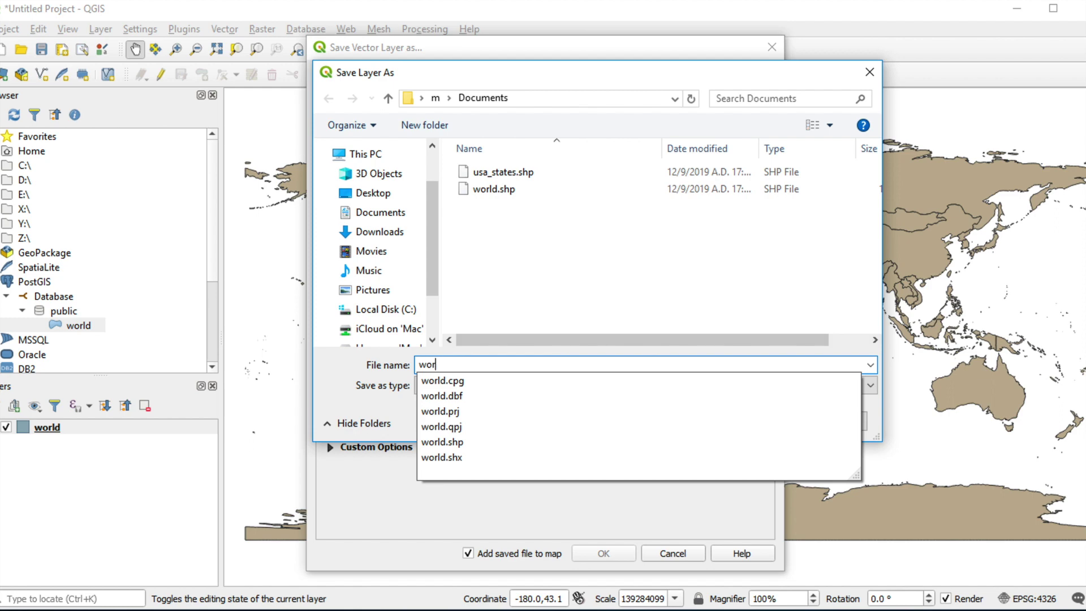
text(ld_)
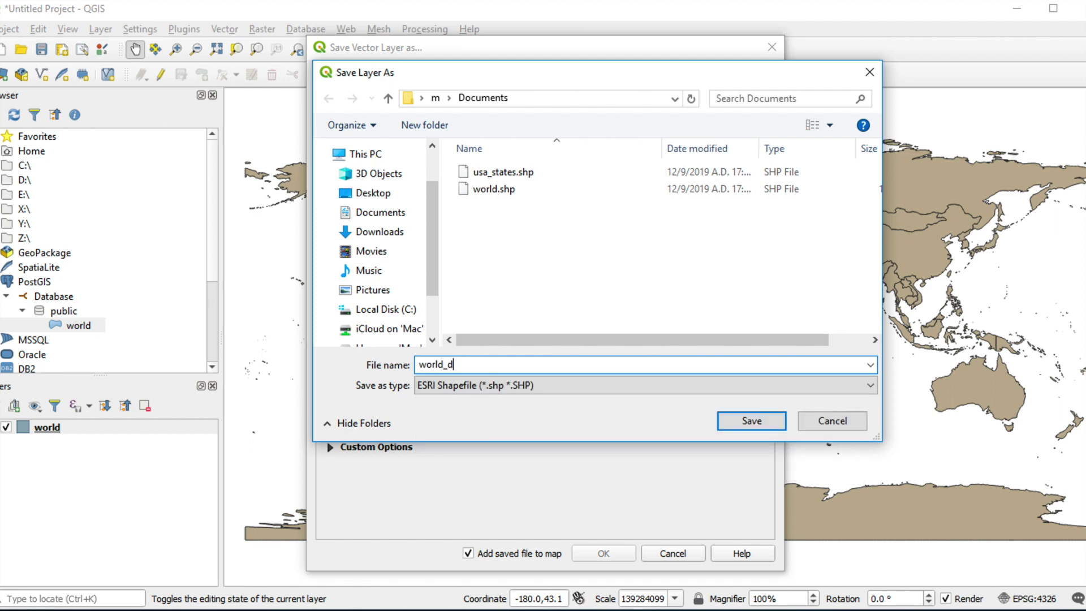
text(db.)
text(shp)
Step: Save the export to world_db.shp in Documents and run it
click(752, 420)
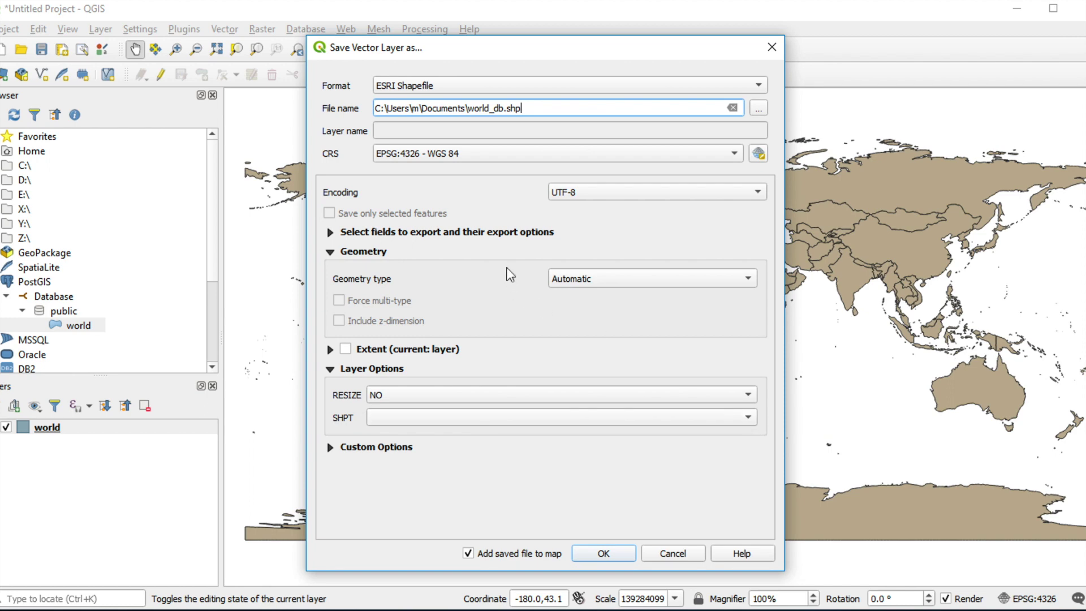
click(594, 554)
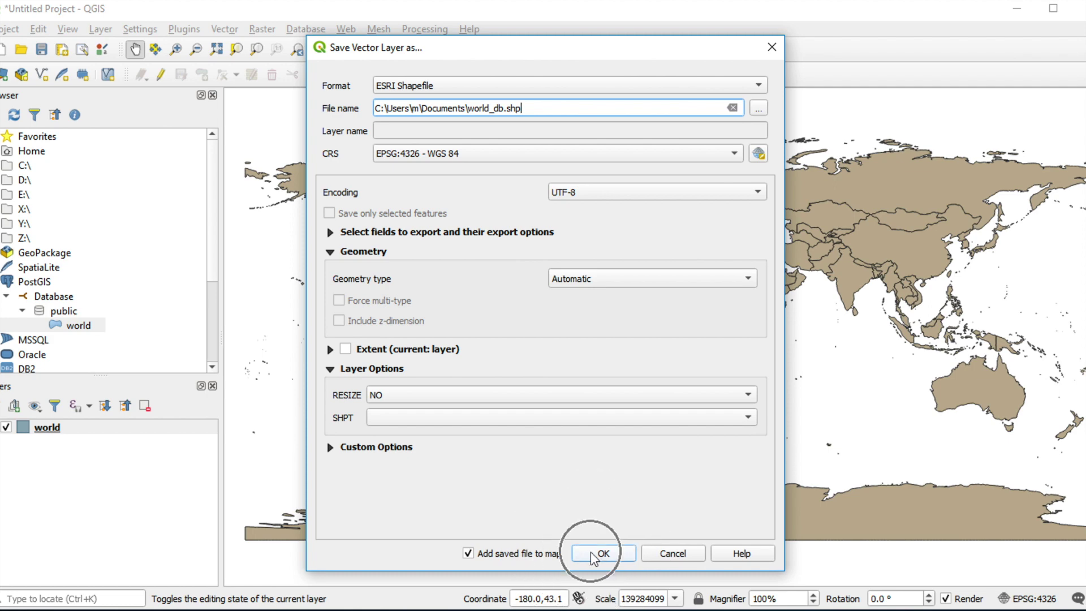